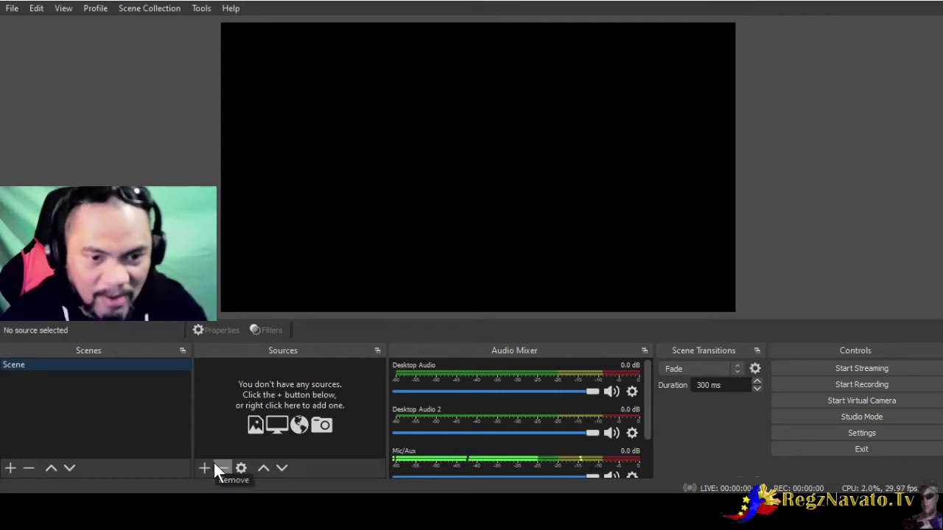
# Add a new image source named BG to the scene.
pyautogui.click(204, 467)
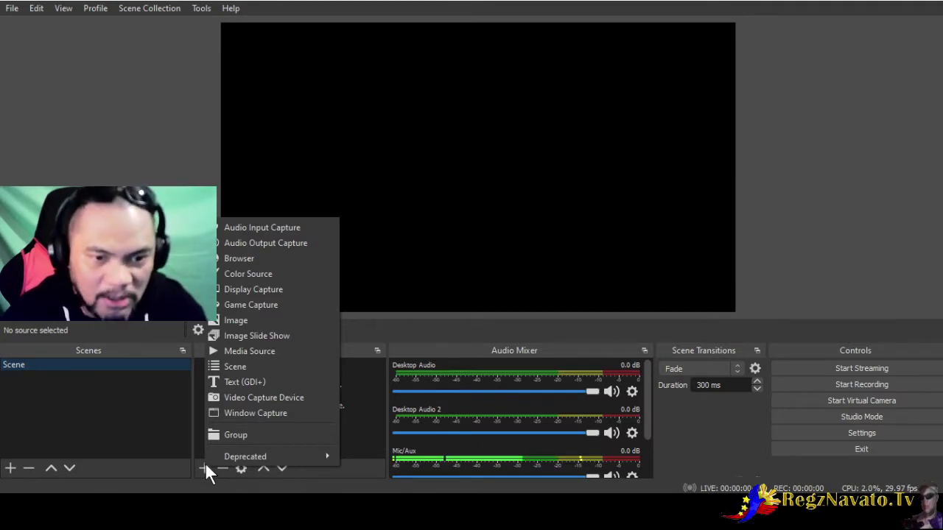
pyautogui.moveTo(206, 457)
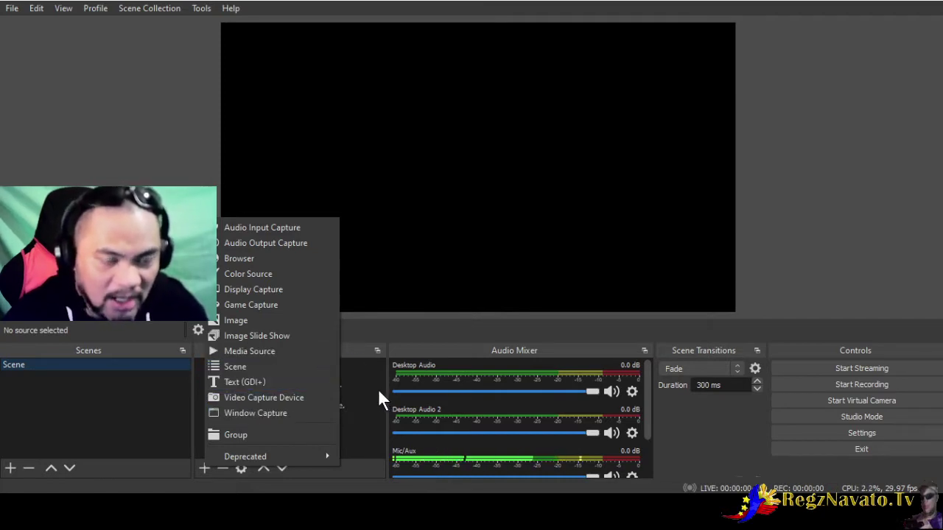
pyautogui.click(282, 322)
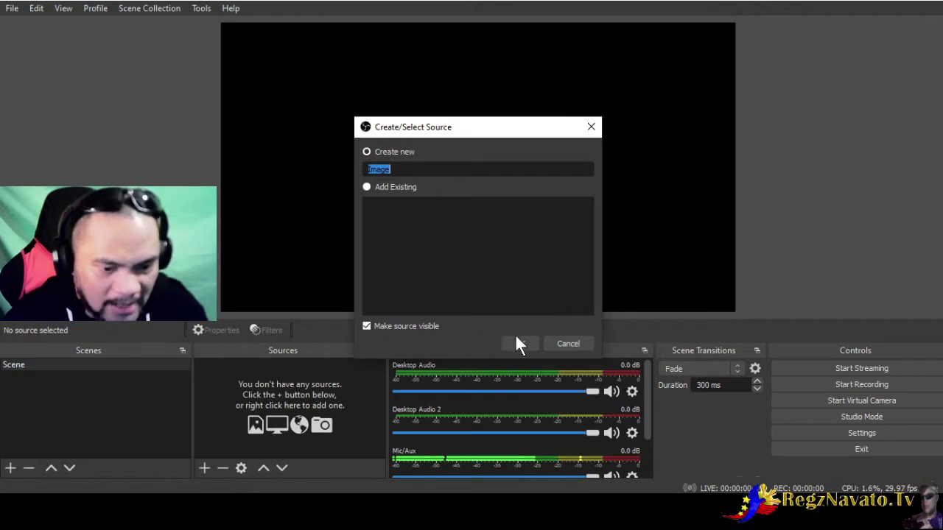
pyautogui.write('BG')
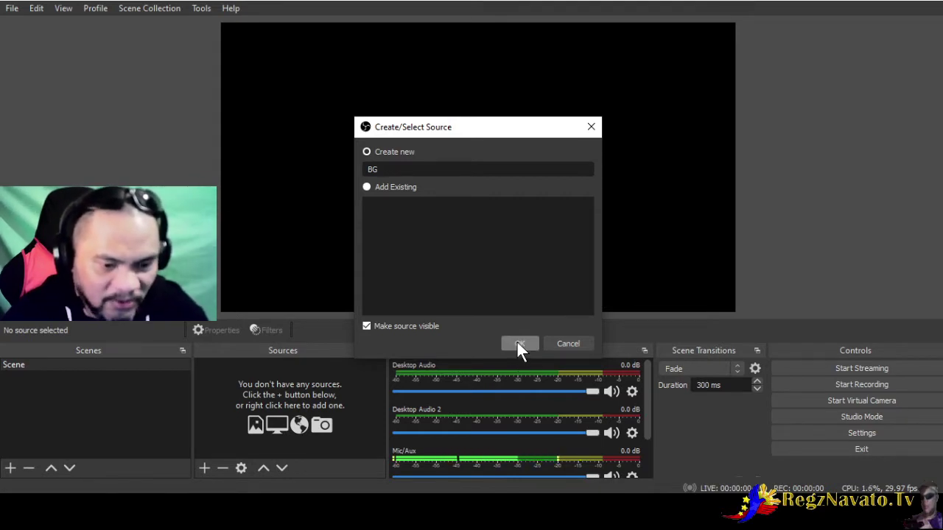
pyautogui.click(517, 342)
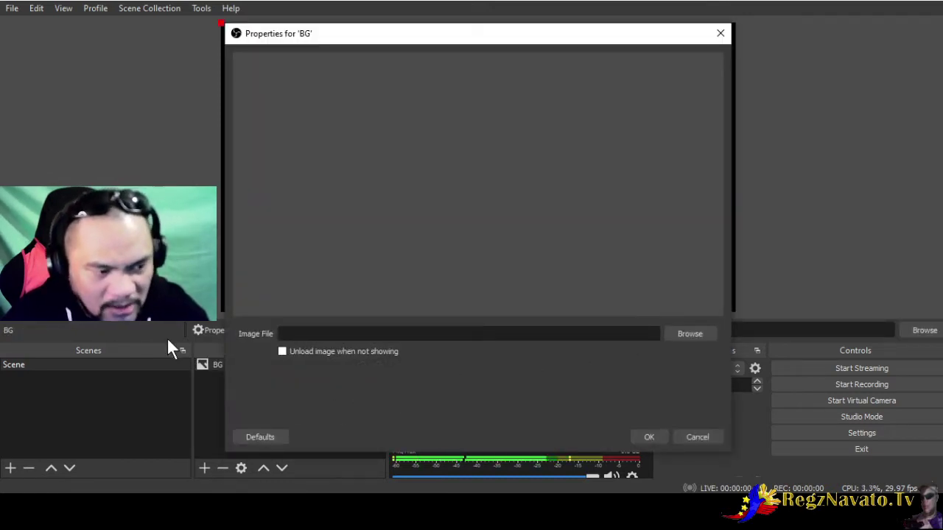
# Load the image tacloban (7) from the TACLOBAN folder in Pictures into the BG source.
pyautogui.click(690, 332)
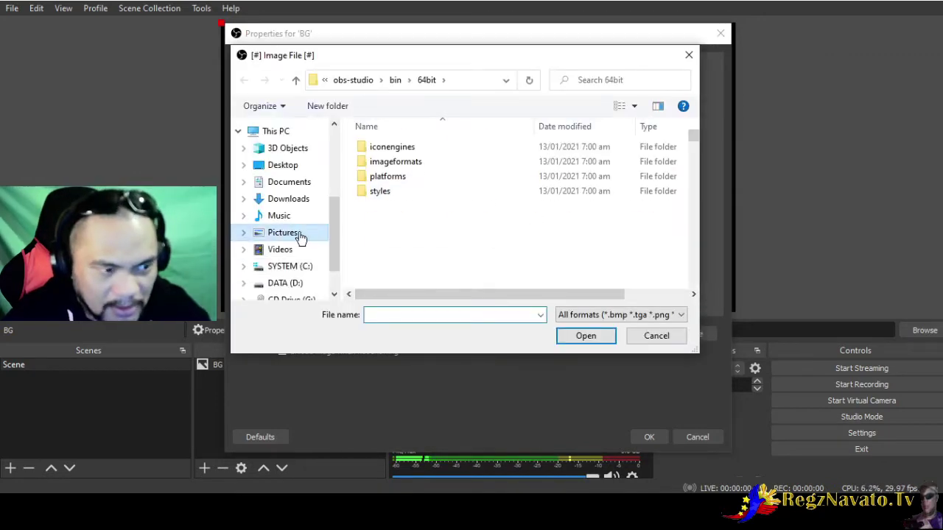
pyautogui.click(298, 234)
pyautogui.scroll(1, 646, 212)
pyautogui.click(641, 153)
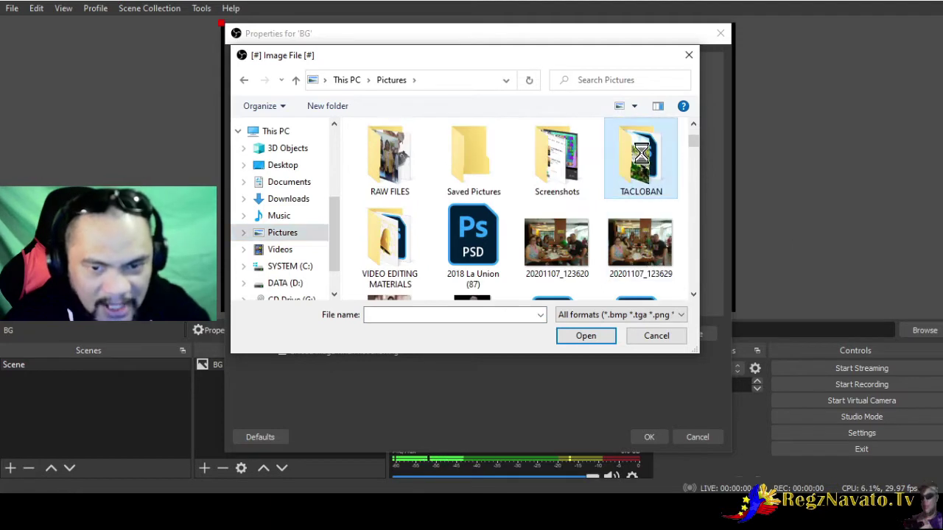
pyautogui.doubleClick(641, 153)
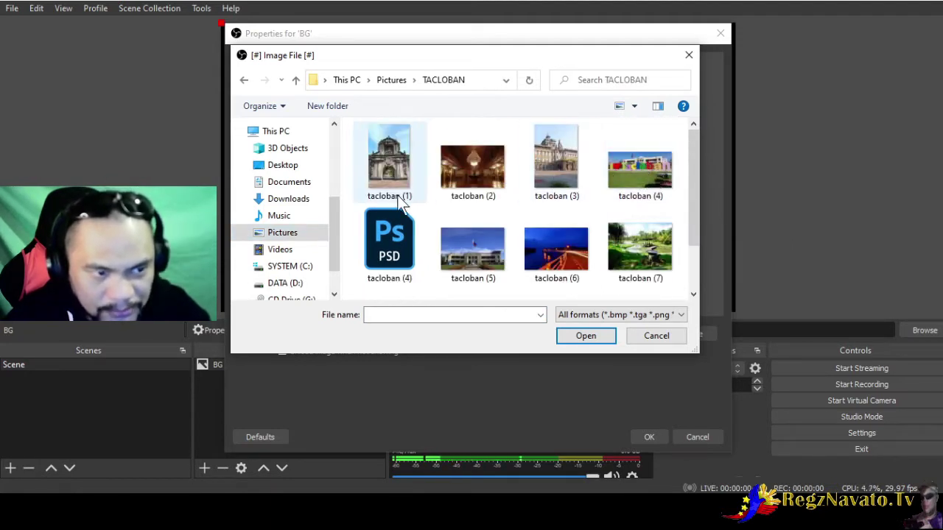
pyautogui.scroll(-1, 626, 219)
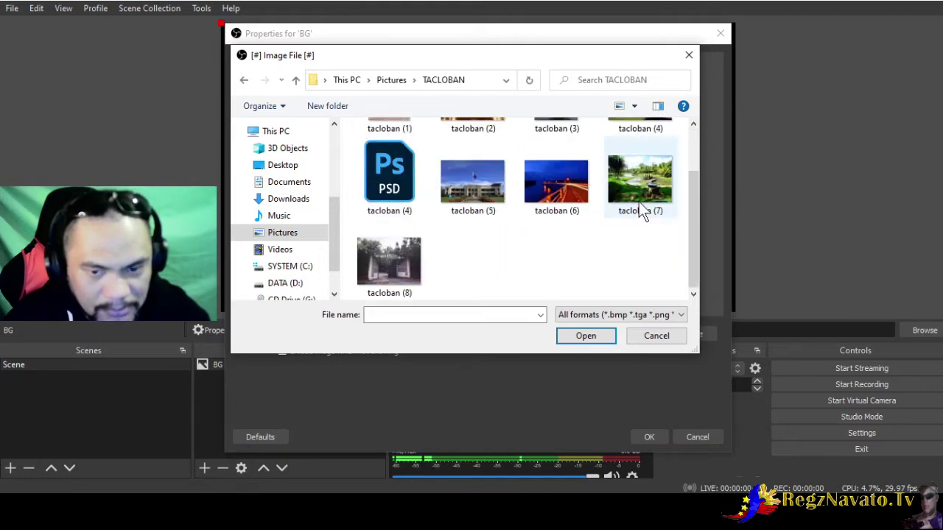
pyautogui.click(639, 201)
pyautogui.click(602, 335)
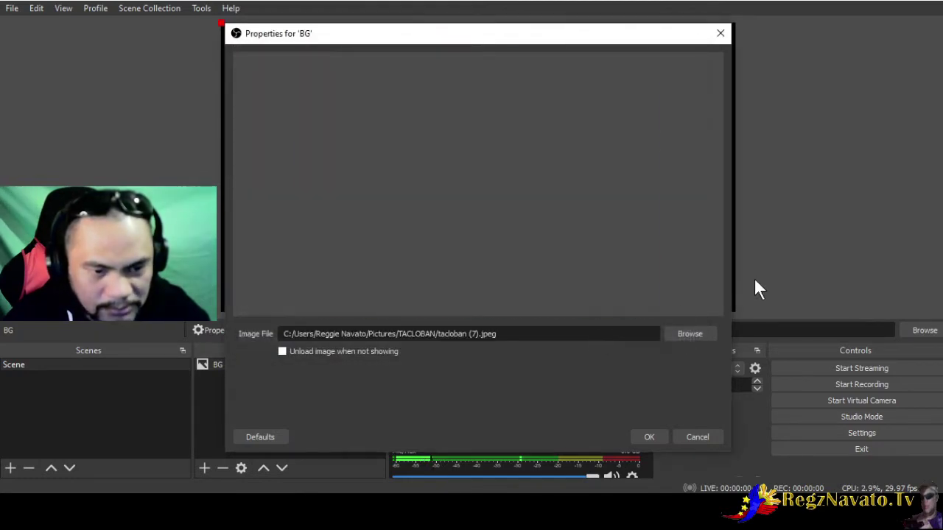
pyautogui.click(648, 438)
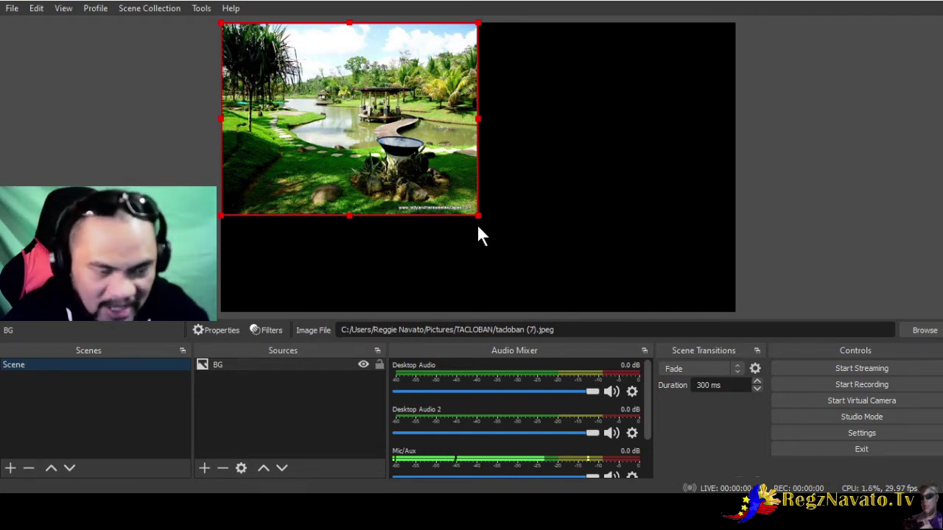
# Enlarge the BG image and stretch its width and height to fill the whole preview canvas.
pyautogui.moveTo(477, 217); pyautogui.dragTo(578, 312)
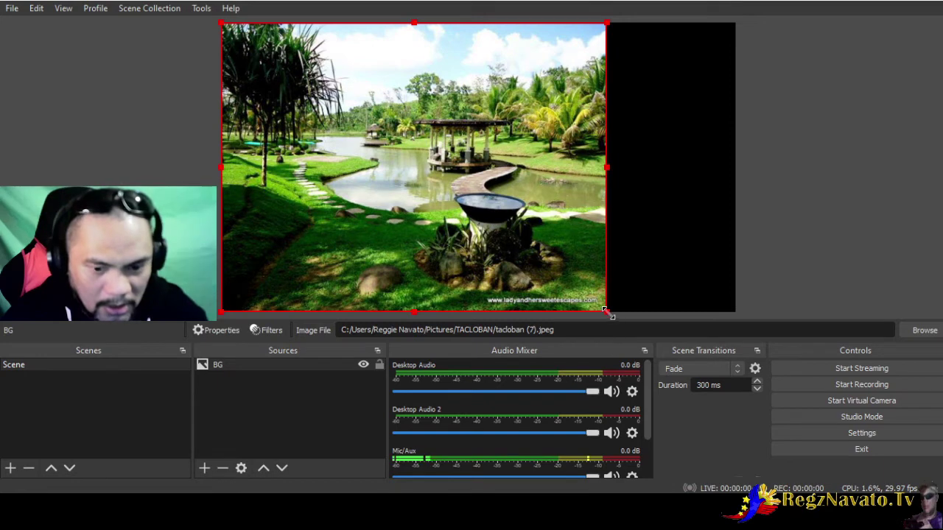
pyautogui.moveTo(605, 310)
pyautogui.mouseDown()
pyautogui.moveTo(506, 237)
pyautogui.moveTo(600, 315)
pyautogui.moveTo(508, 272)
pyautogui.moveTo(610, 315)
pyautogui.moveTo(581, 292)
pyautogui.moveTo(604, 309)
pyautogui.moveTo(608, 299)
pyautogui.moveTo(560, 275)
pyautogui.moveTo(616, 312)
pyautogui.moveTo(604, 310)
pyautogui.mouseUp()
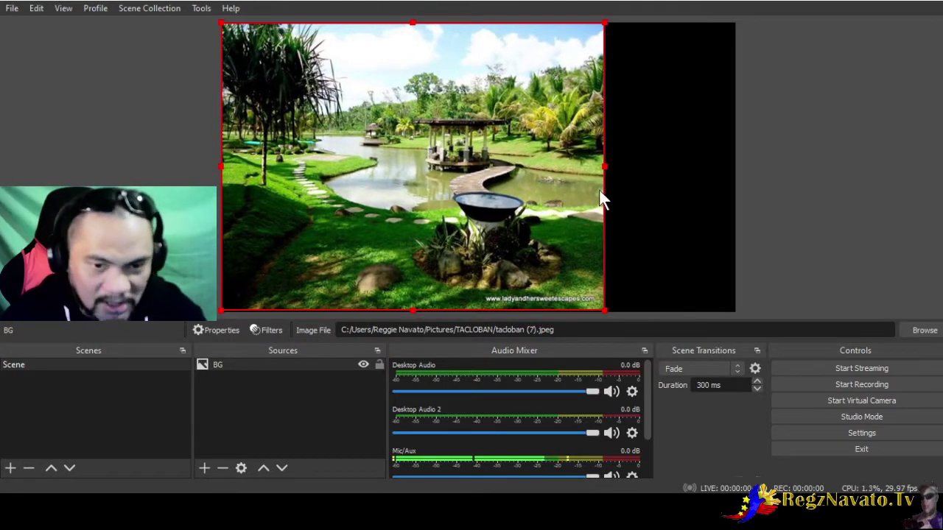
pyautogui.moveTo(605, 167); pyautogui.dragTo(733, 195)
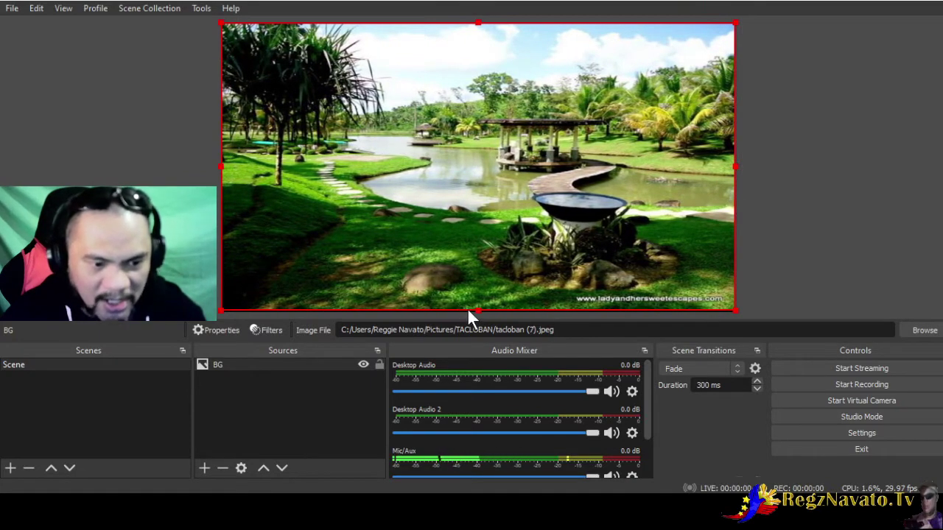
pyautogui.moveTo(472, 313); pyautogui.dragTo(475, 314)
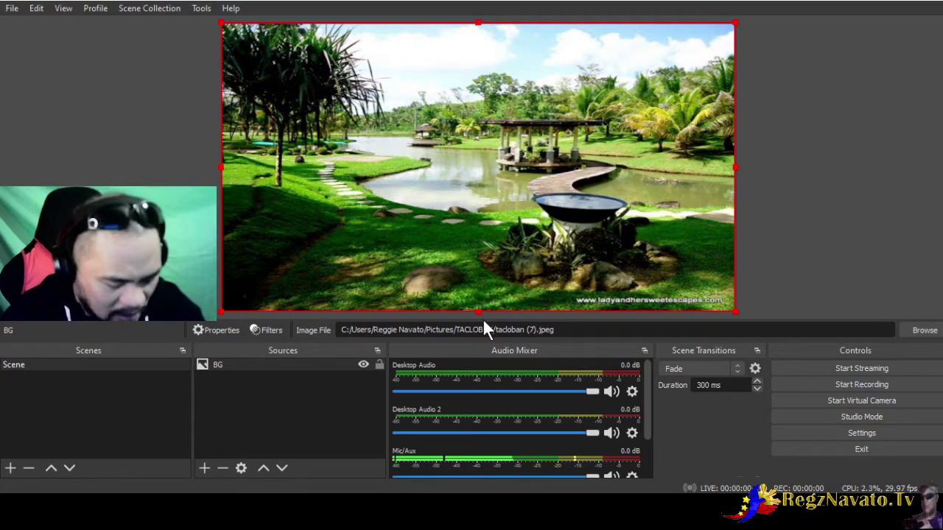
# Crop the watermark strip off the BG image's lower edge and stretch the image to fill the canvas again.
pyautogui.moveTo(479, 311); pyautogui.dragTo(479, 296)
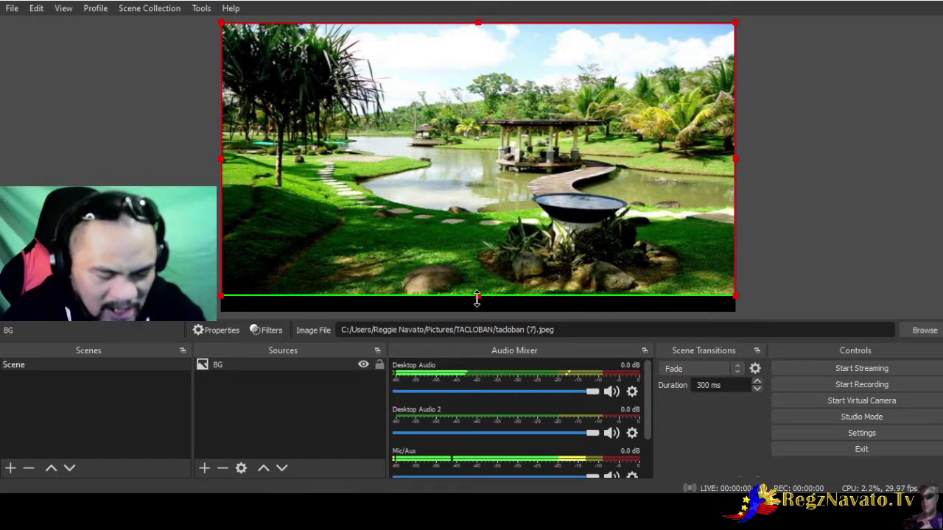
pyautogui.moveTo(477, 297); pyautogui.dragTo(477, 309)
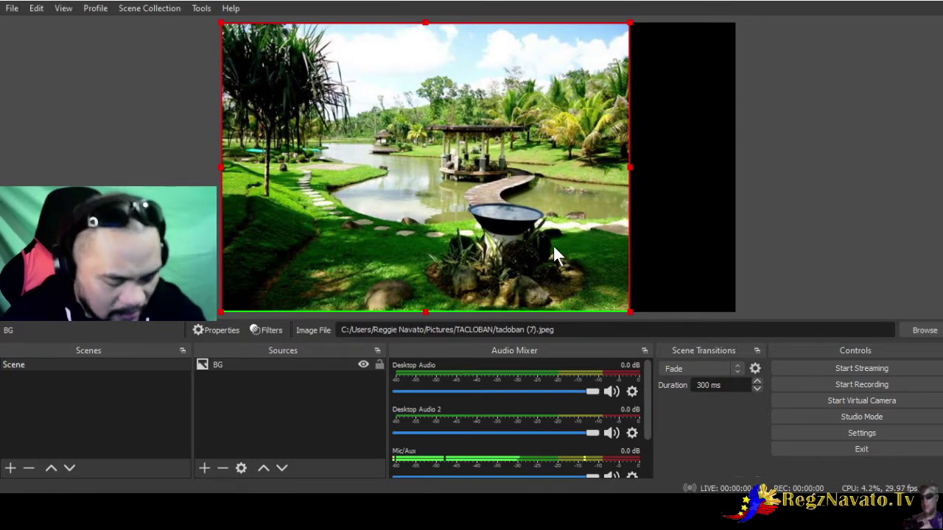
pyautogui.moveTo(628, 175); pyautogui.dragTo(730, 189)
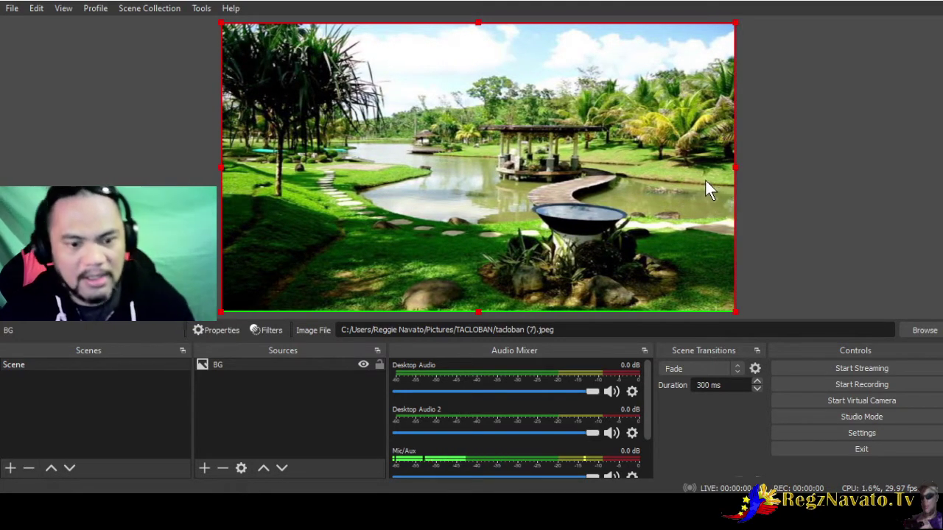
# Lock the BG source so it cannot be moved in the preview.
pyautogui.click(269, 367)
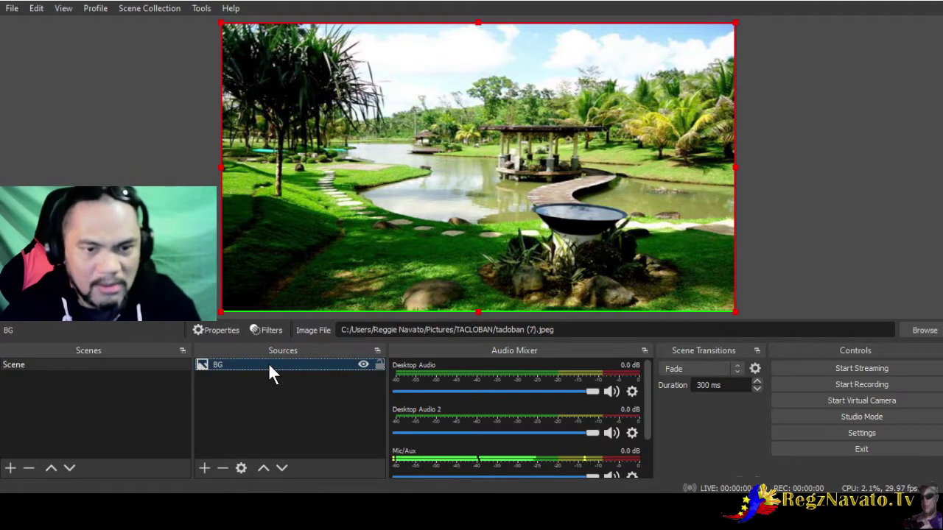
pyautogui.click(378, 365)
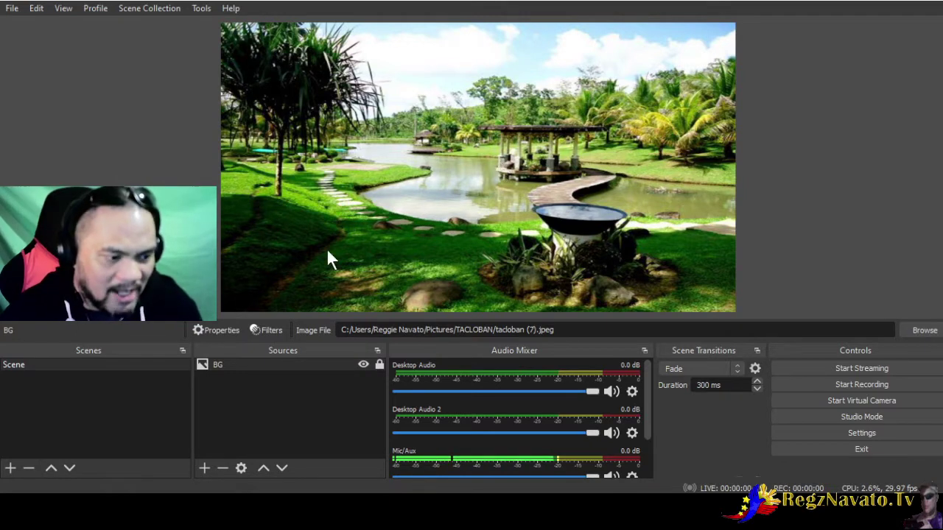
# Add a new Text (GDI+) source named TITLE to the scene.
pyautogui.click(203, 468)
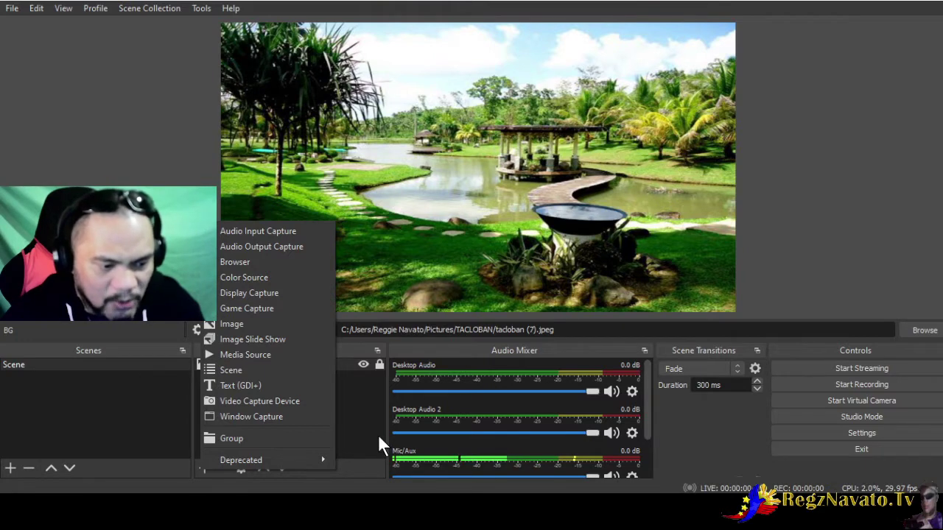
pyautogui.click(246, 454)
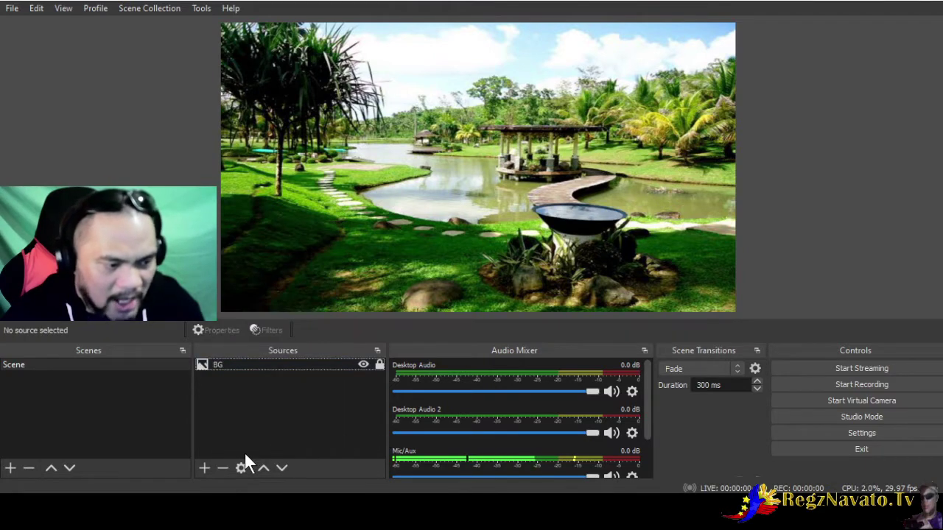
pyautogui.click(204, 468)
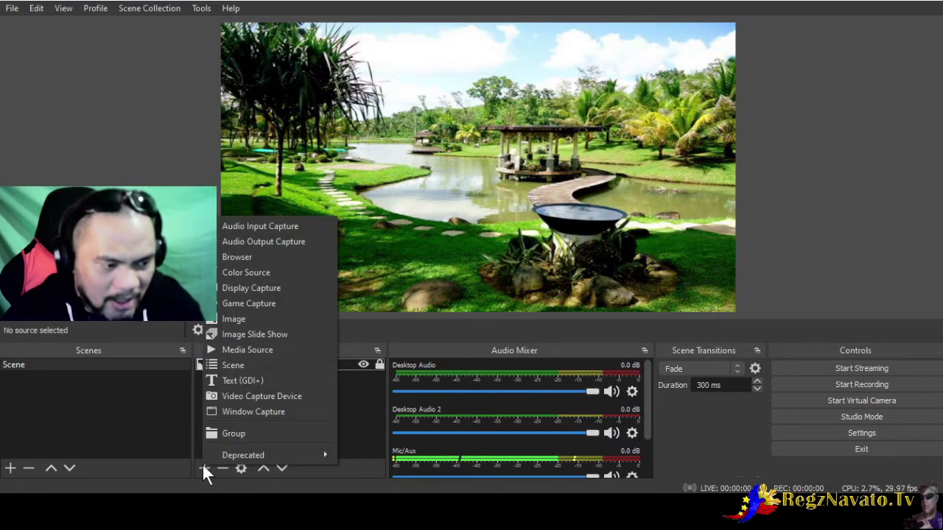
pyautogui.click(242, 379)
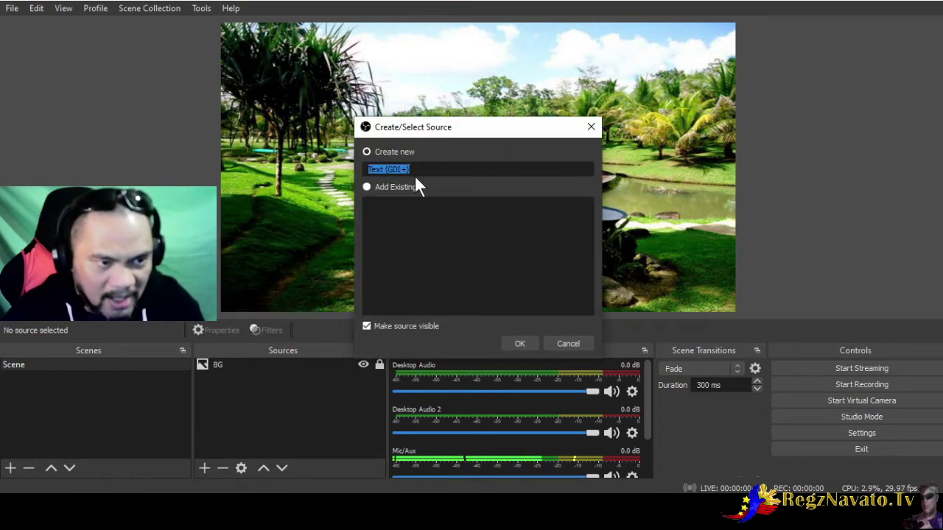
pyautogui.write('TITLE')
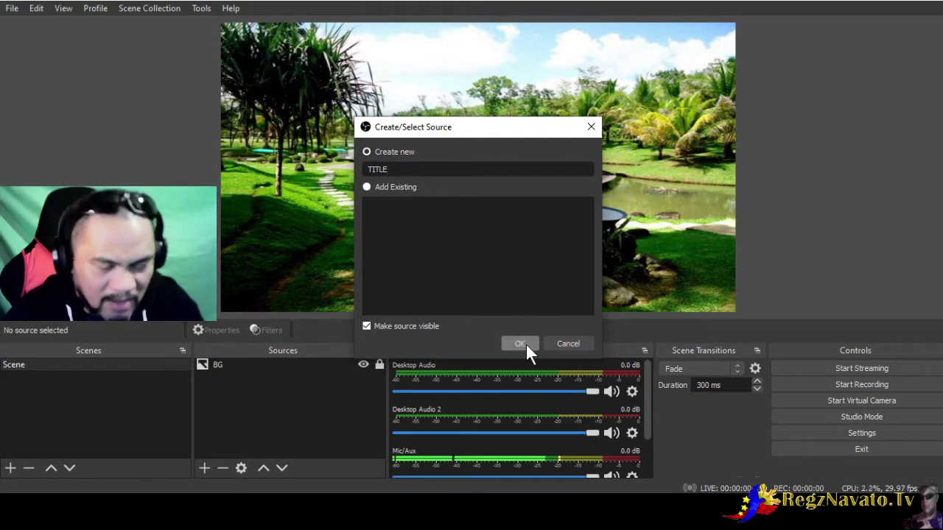
pyautogui.click(525, 342)
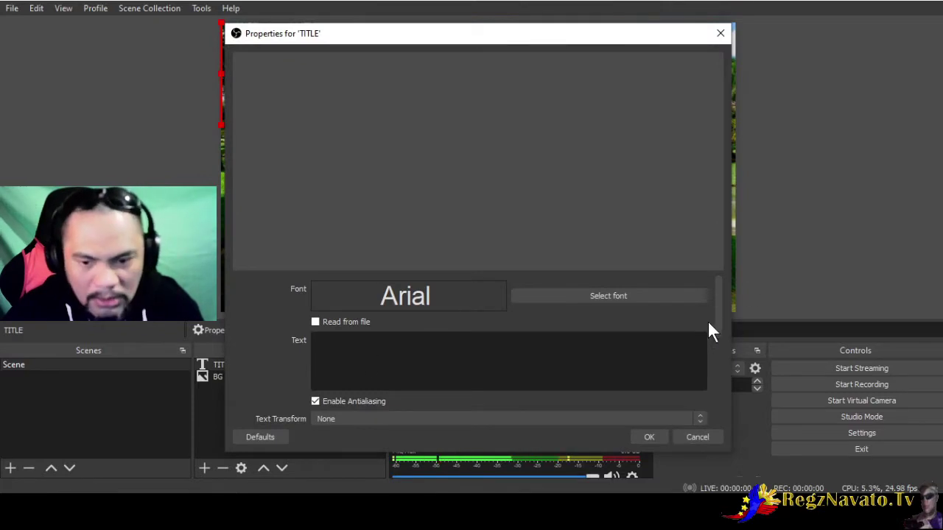
# Enter OBS BASIC TUTORIAL as the text of the TITLE source.
pyautogui.moveTo(483, 34); pyautogui.dragTo(547, 39)
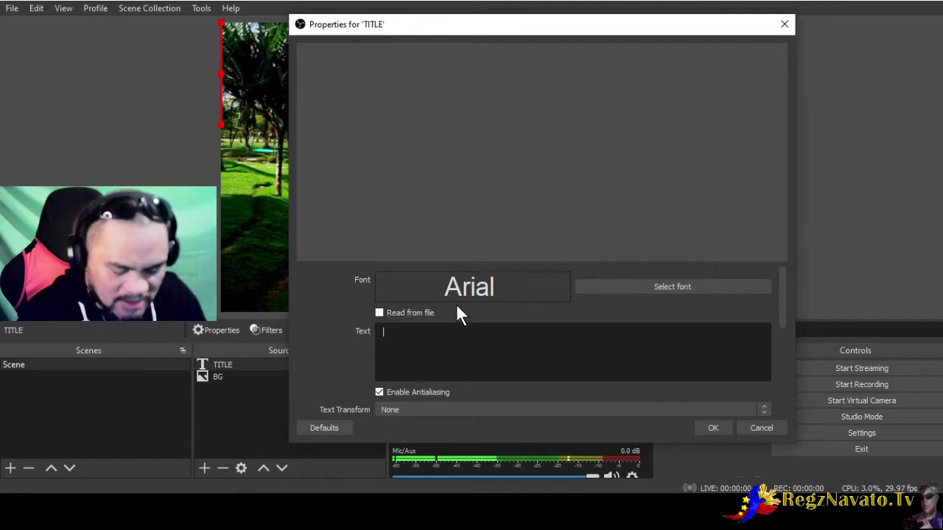
pyautogui.write('OBS')
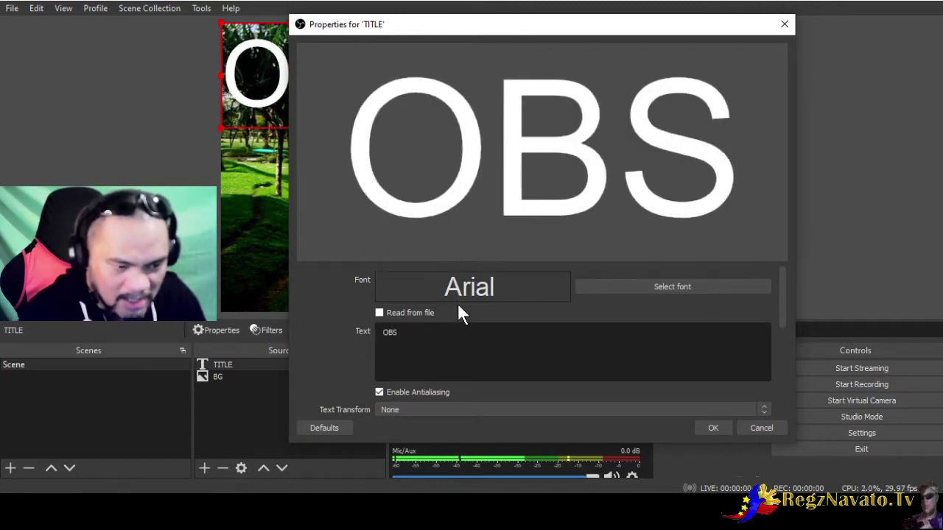
pyautogui.write(' BASIC T')
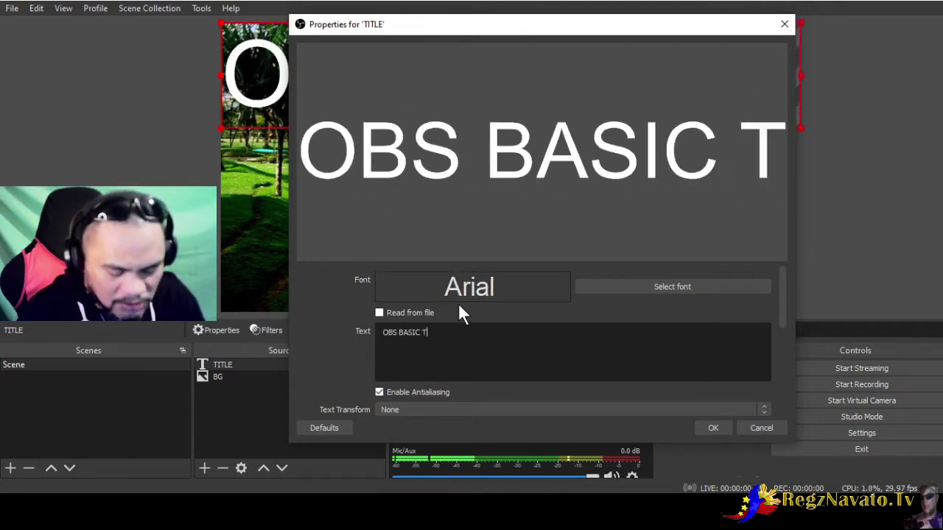
pyautogui.write('UTORIAL')
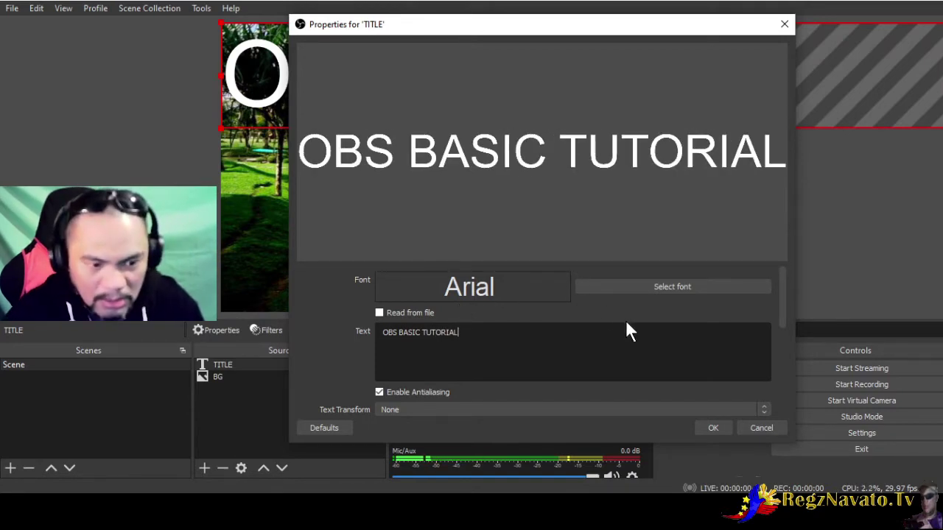
# Set the TITLE text color to yellow (#ffff00).
pyautogui.scroll(-5, 625, 328)
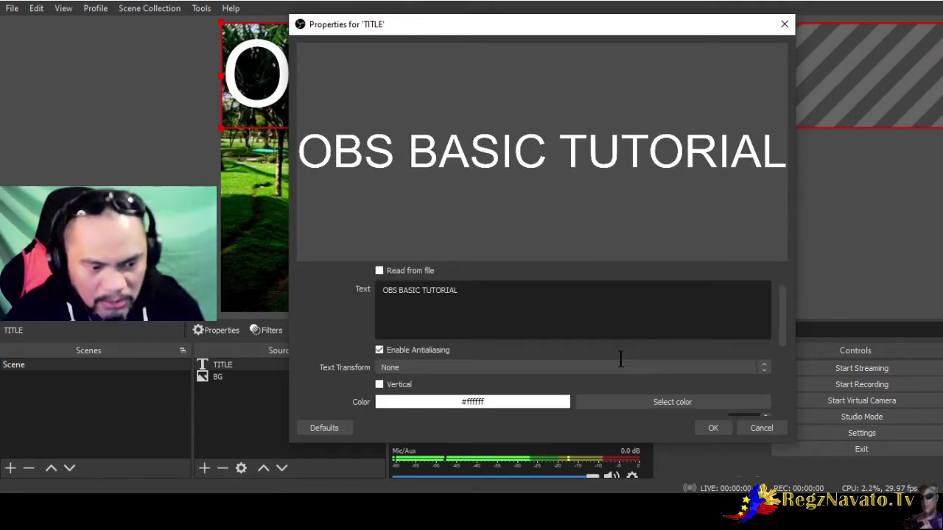
pyautogui.scroll(2, 614, 346)
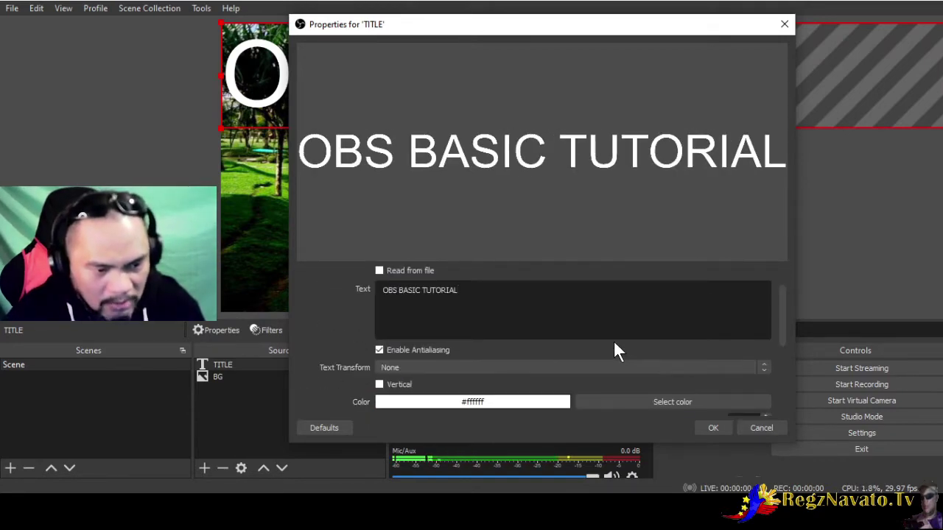
pyautogui.scroll(-1, 614, 343)
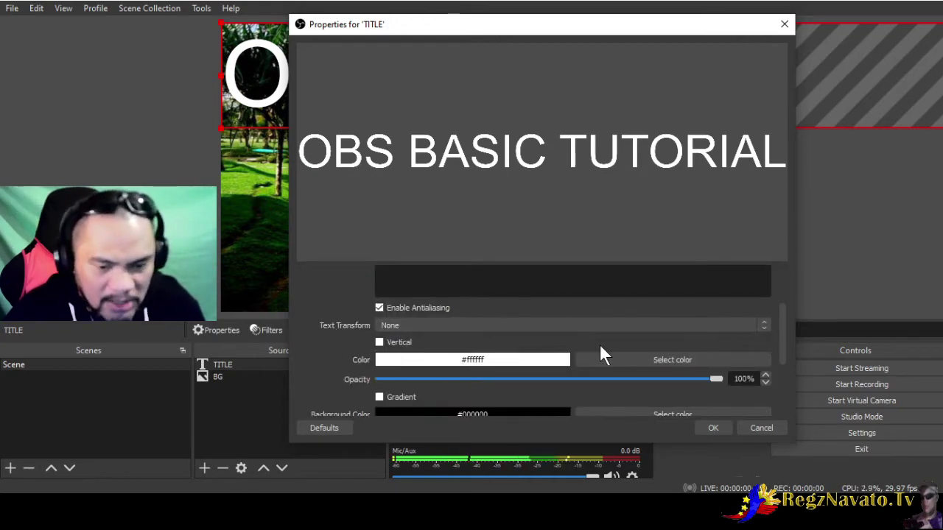
pyautogui.click(640, 361)
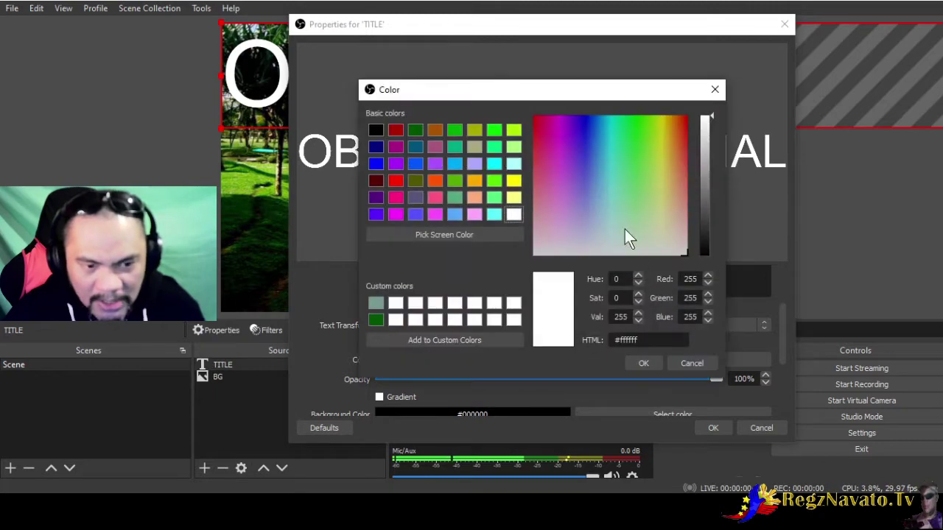
pyautogui.click(513, 182)
pyautogui.click(640, 363)
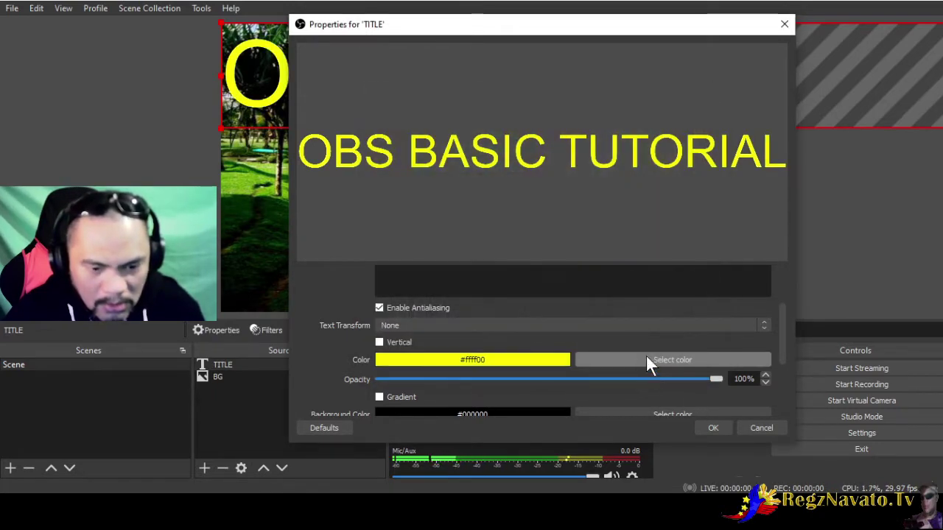
# Lower the TITLE text opacity to 30% so the background image shows through the letters.
pyautogui.scroll(-2, 638, 347)
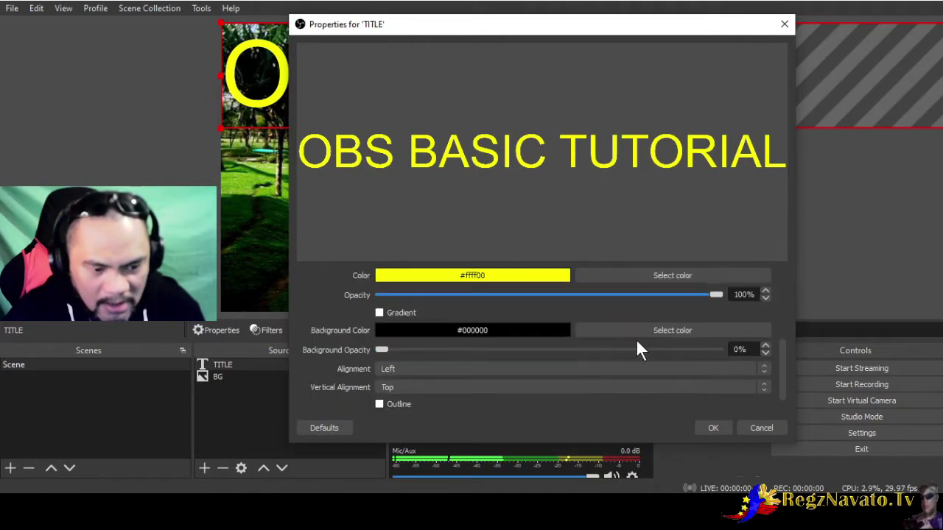
pyautogui.scroll(1, 659, 328)
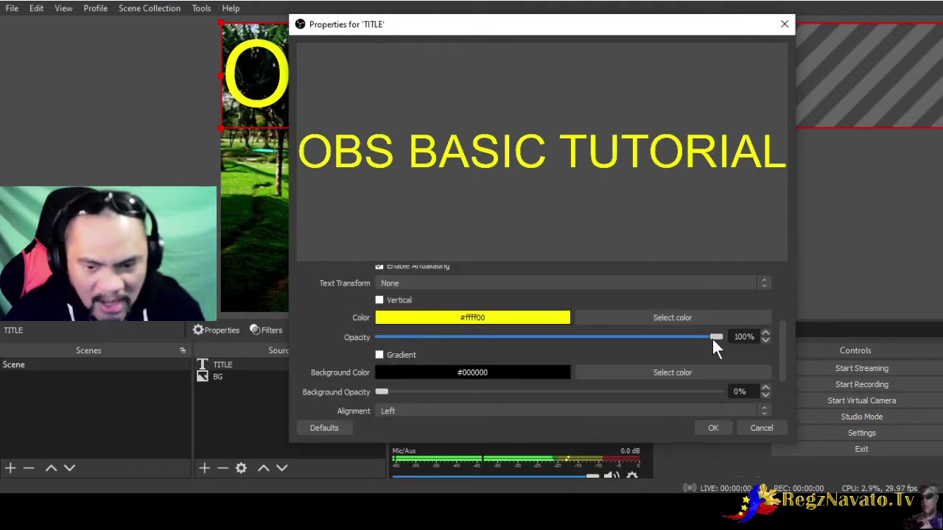
pyautogui.moveTo(711, 337); pyautogui.dragTo(545, 339)
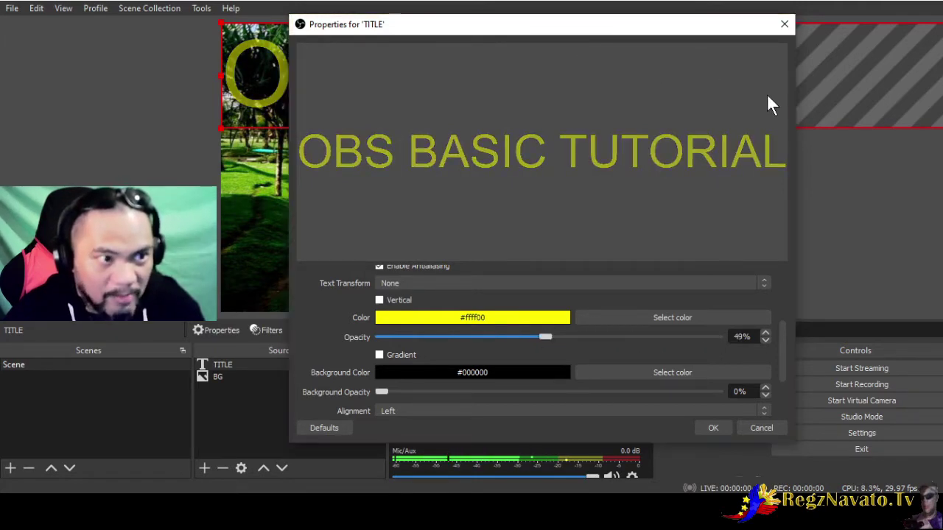
pyautogui.moveTo(537, 38); pyautogui.dragTo(715, 58)
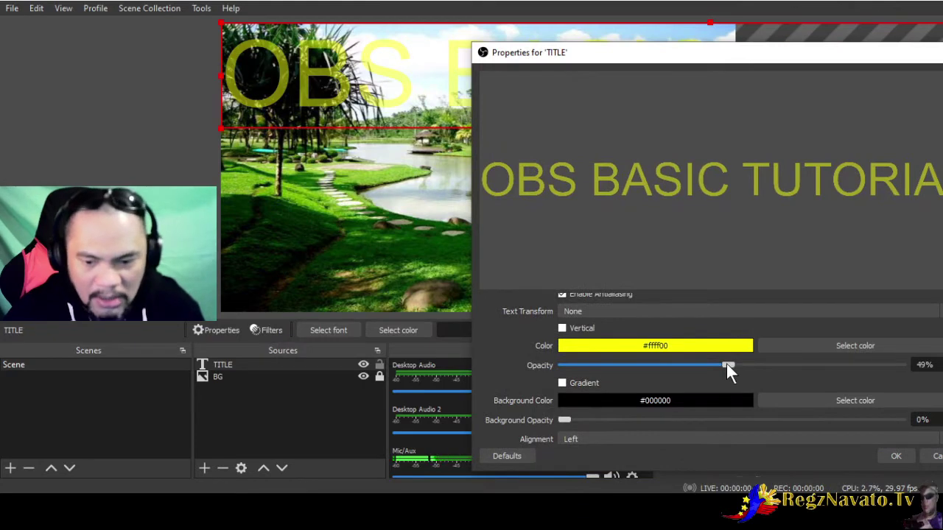
pyautogui.moveTo(726, 363); pyautogui.dragTo(675, 380)
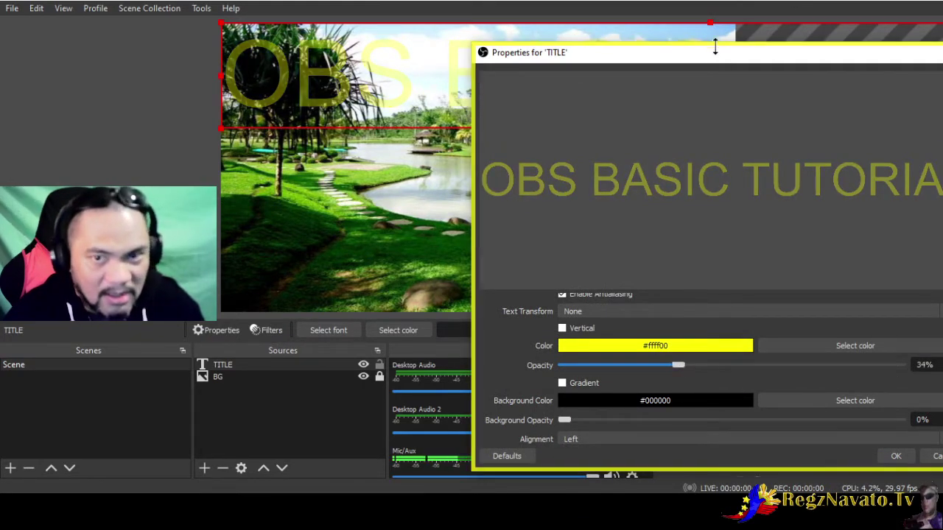
pyautogui.moveTo(715, 48); pyautogui.dragTo(586, 4)
pyautogui.scroll(-1, 685, 317)
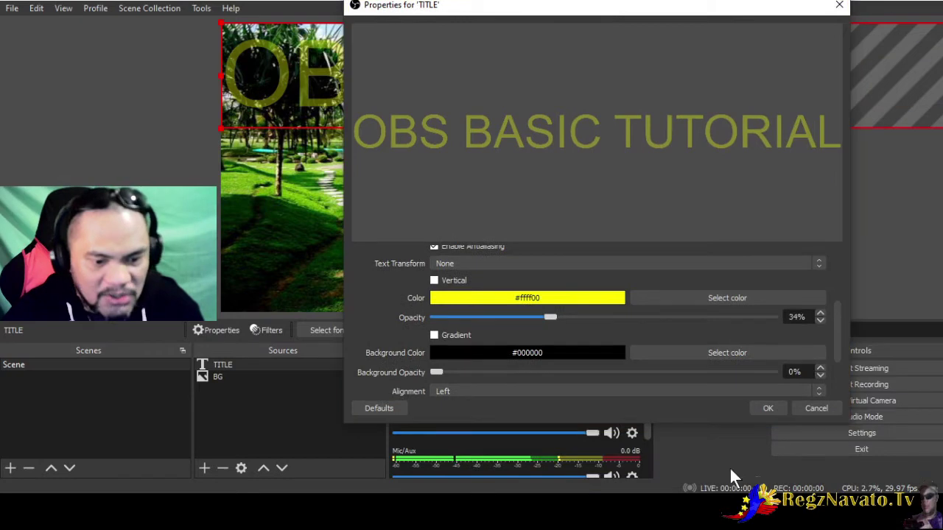
# Set the TITLE background color to dark blue (#00007f) and apply the source properties.
pyautogui.click(709, 354)
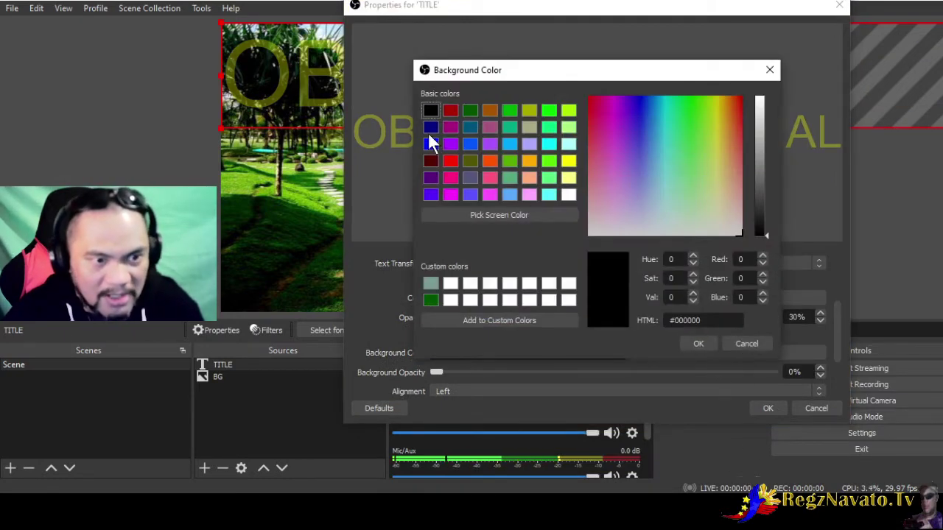
pyautogui.click(431, 128)
pyautogui.click(703, 343)
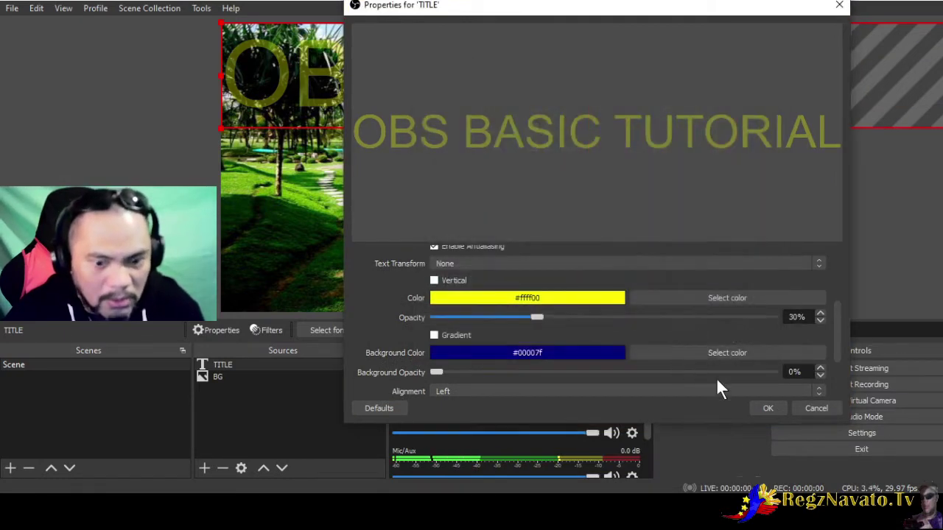
pyautogui.click(765, 408)
# Move the TITLE text down slightly and shrink it to span exactly the canvas width in the upper half of the image.
pyautogui.moveTo(538, 126); pyautogui.dragTo(647, 232)
pyautogui.moveTo(727, 184); pyautogui.dragTo(808, 124)
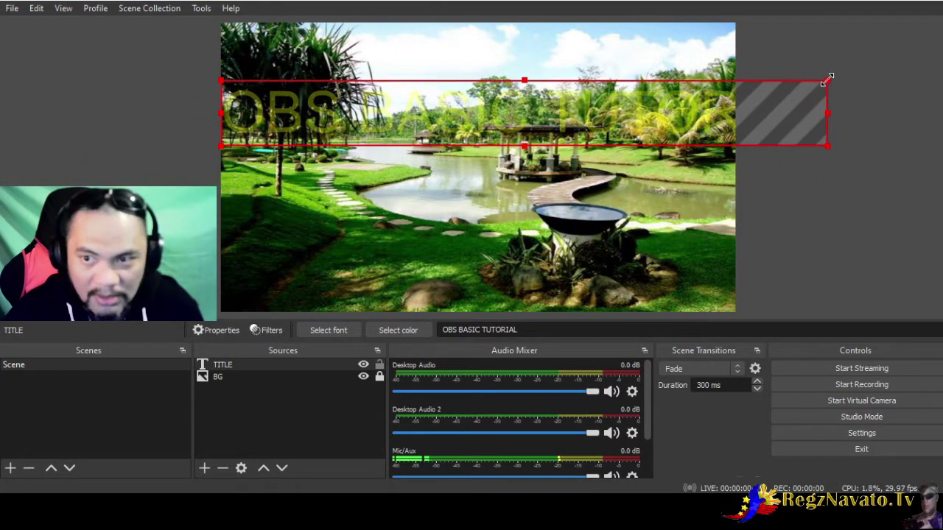
pyautogui.moveTo(827, 80); pyautogui.dragTo(739, 93)
pyautogui.click(627, 212)
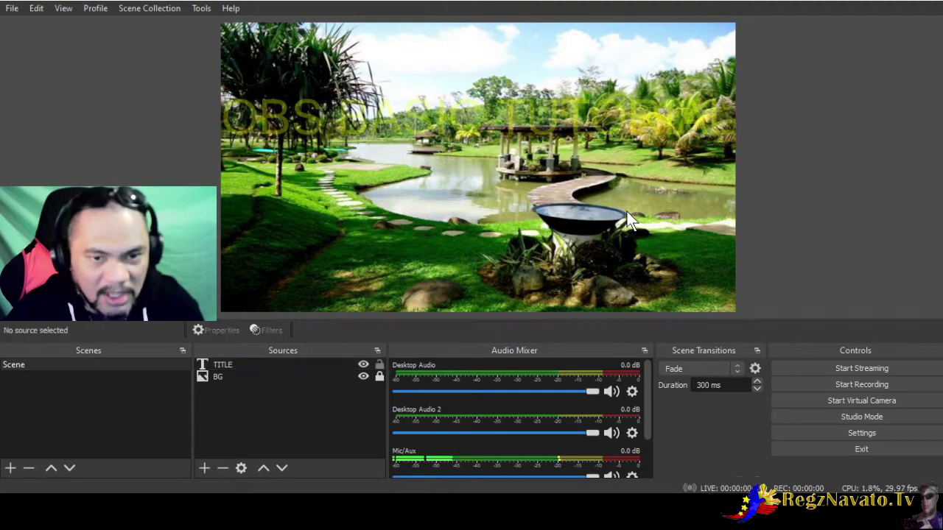
# Reopen the TITLE source's properties and raise its background opacity to 100%.
pyautogui.rightClick(218, 361)
pyautogui.click(244, 354)
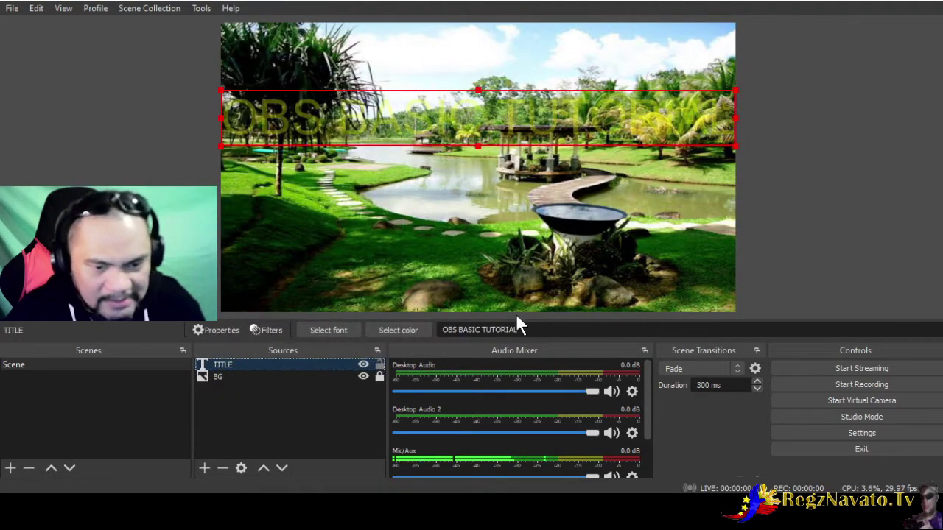
pyautogui.scroll(-3, 560, 332)
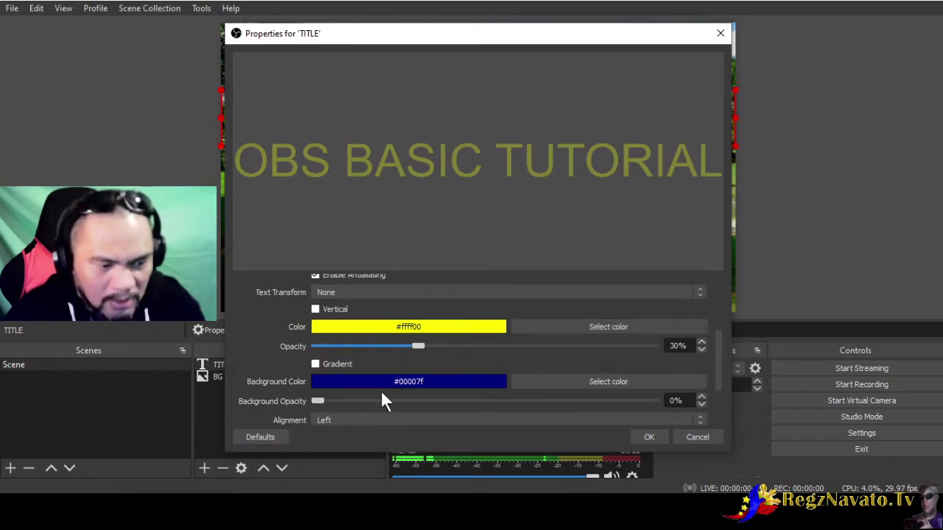
pyautogui.moveTo(489, 36); pyautogui.dragTo(804, 10)
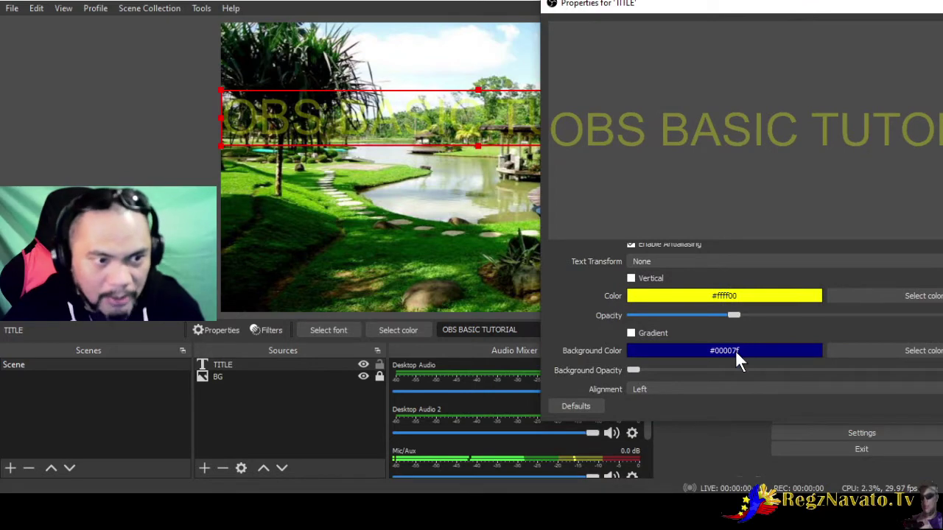
pyautogui.moveTo(744, 5); pyautogui.dragTo(567, 6)
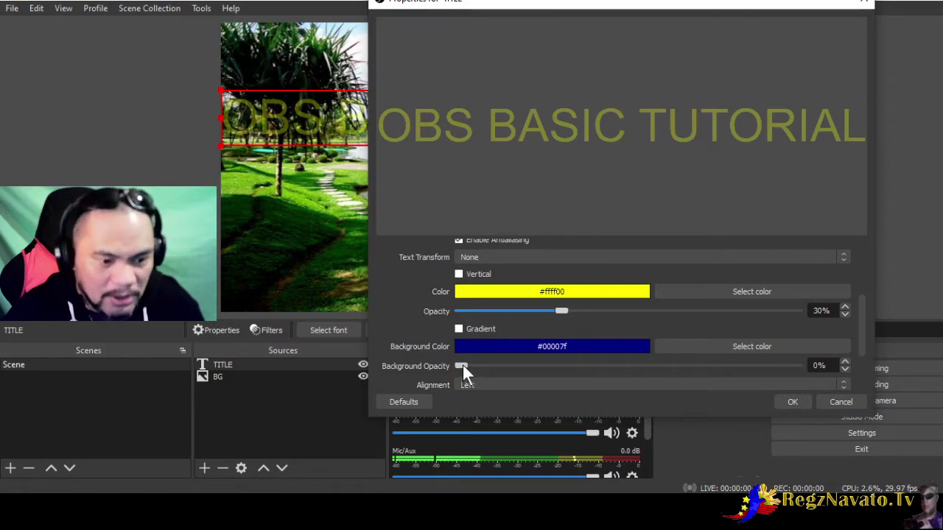
pyautogui.moveTo(462, 365); pyautogui.dragTo(821, 381)
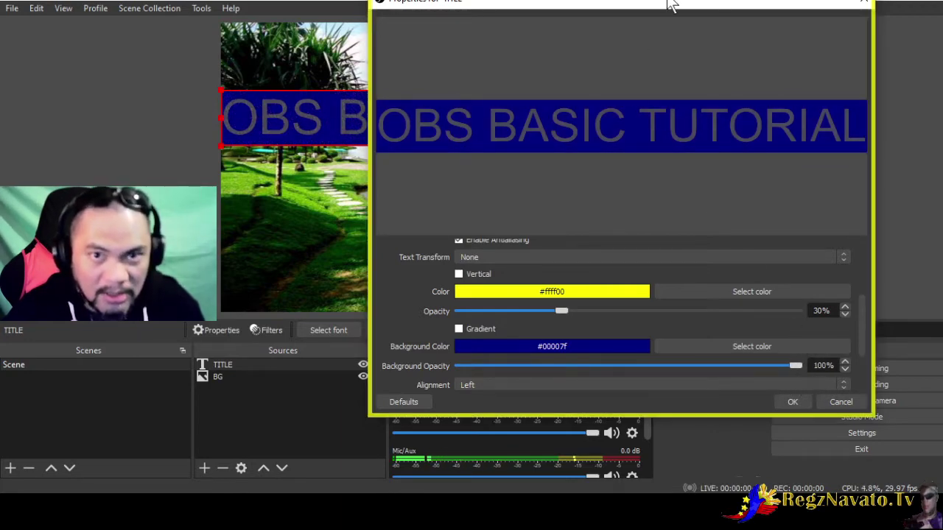
# Set the TITLE text opacity to 100% and apply the source properties.
pyautogui.moveTo(670, 5); pyautogui.dragTo(637, 20)
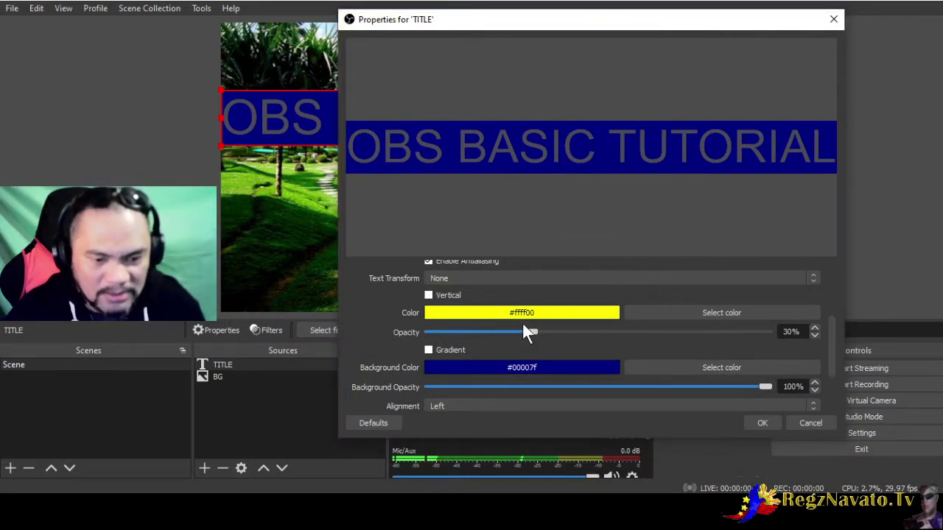
pyautogui.moveTo(523, 326); pyautogui.dragTo(783, 333)
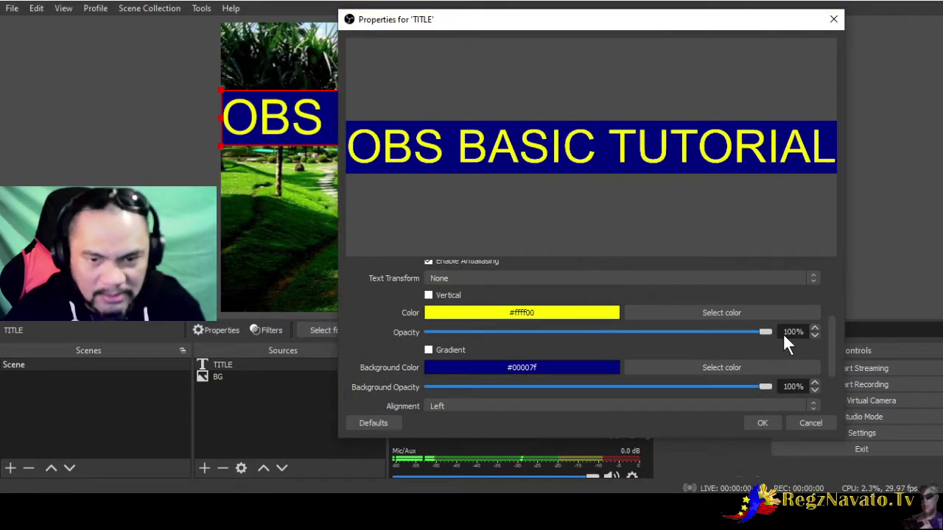
pyautogui.click(759, 423)
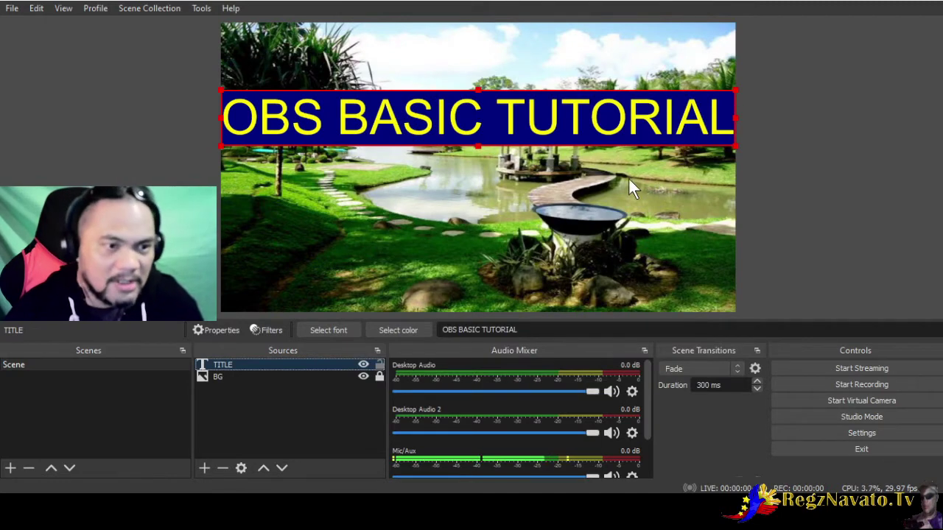